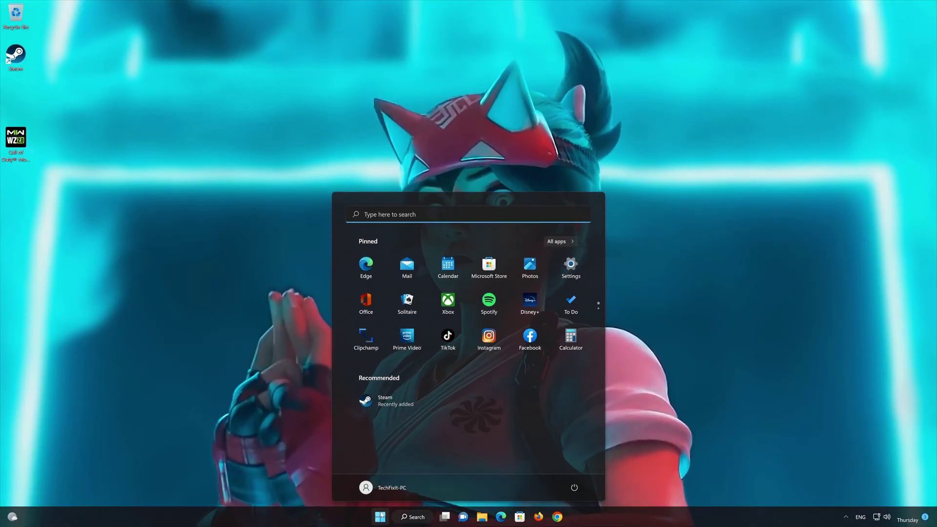
type("control ")
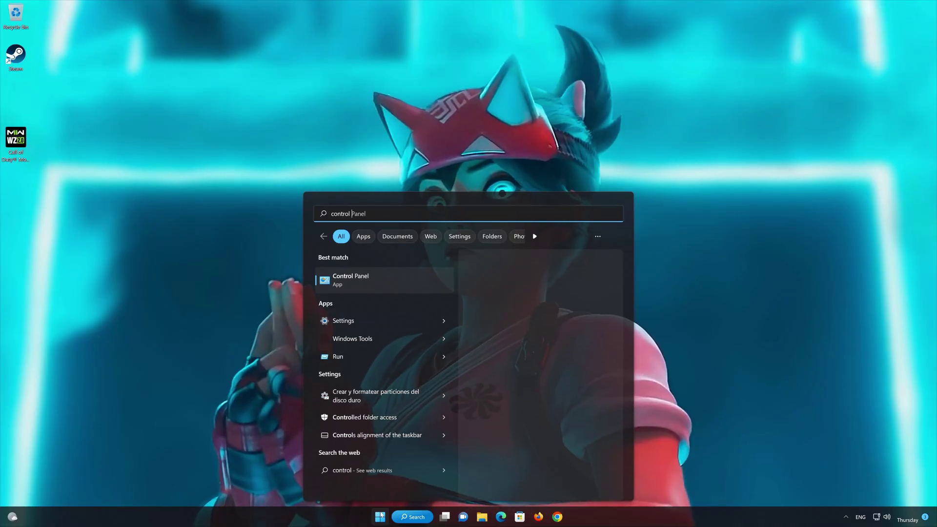
type("panel")
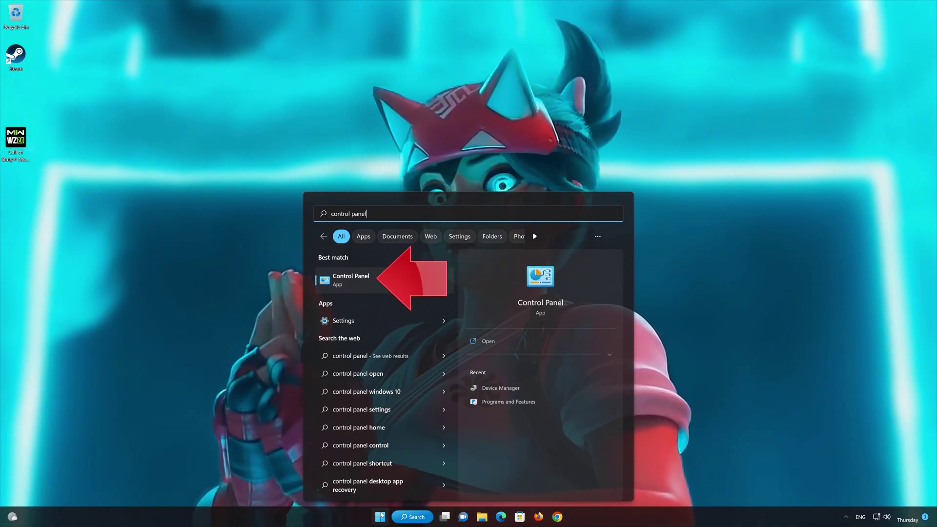
Open Control Panel from the Start search results and go to Network and Internet.
left_click(377, 281)
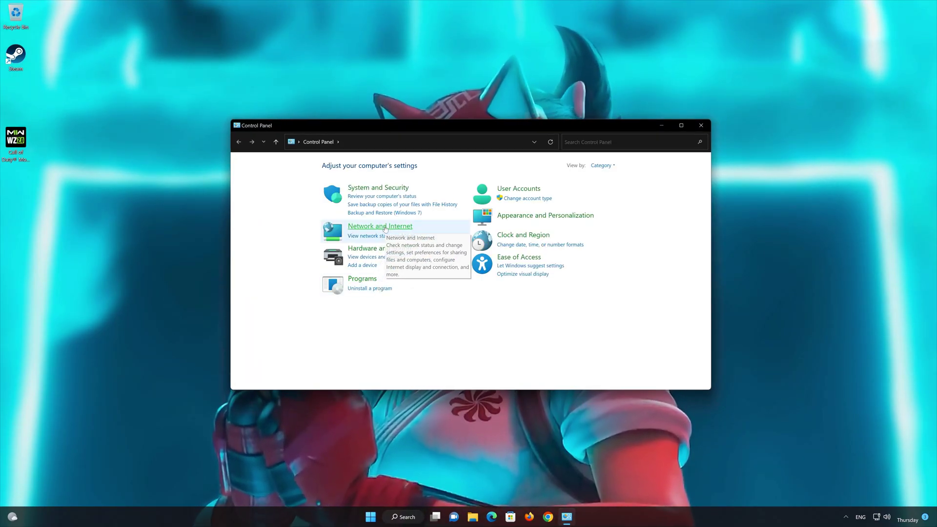
left_click(386, 228)
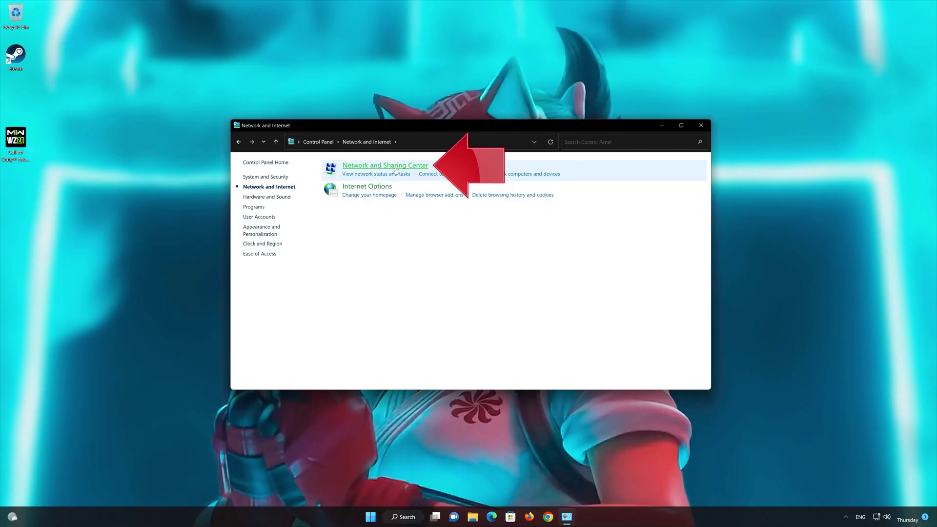
Open Ethernet0's TCP/IPv4 properties through Network and Sharing Center and the connection's Properties.
left_click(395, 166)
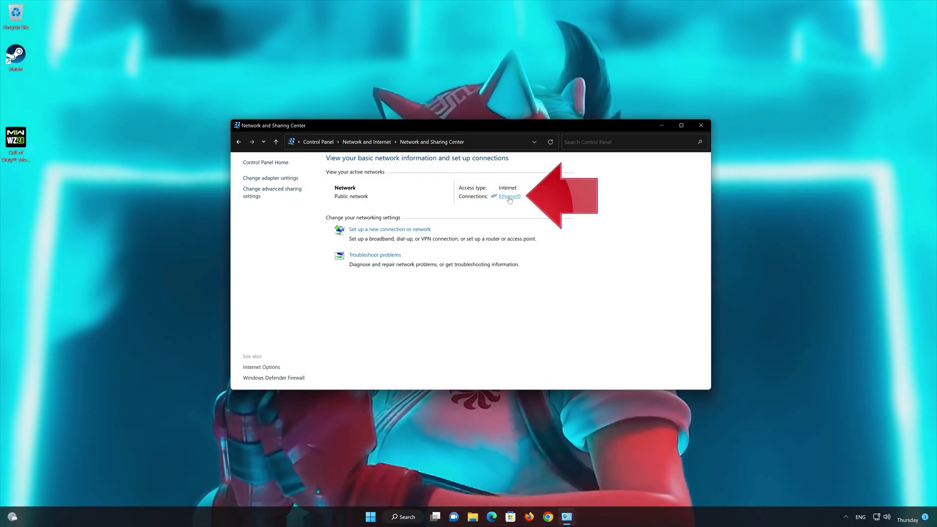
left_click(510, 198)
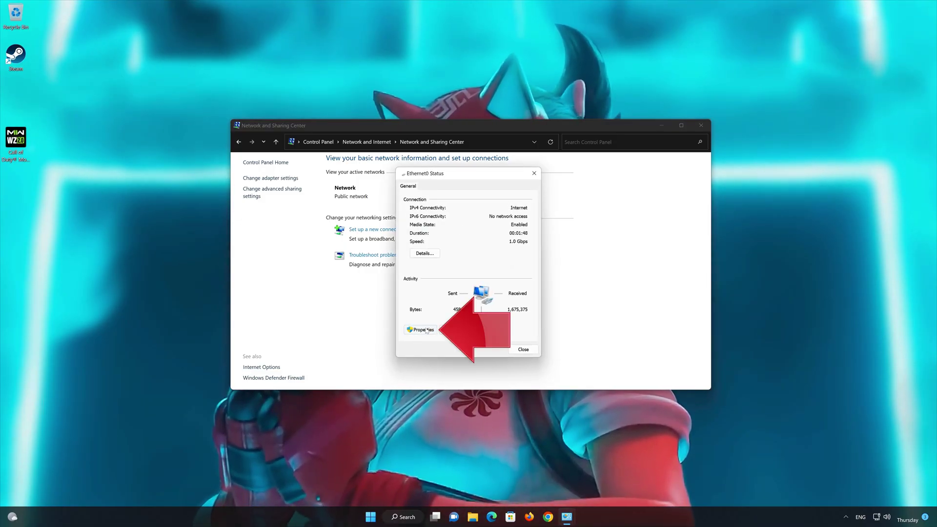
left_click(428, 330)
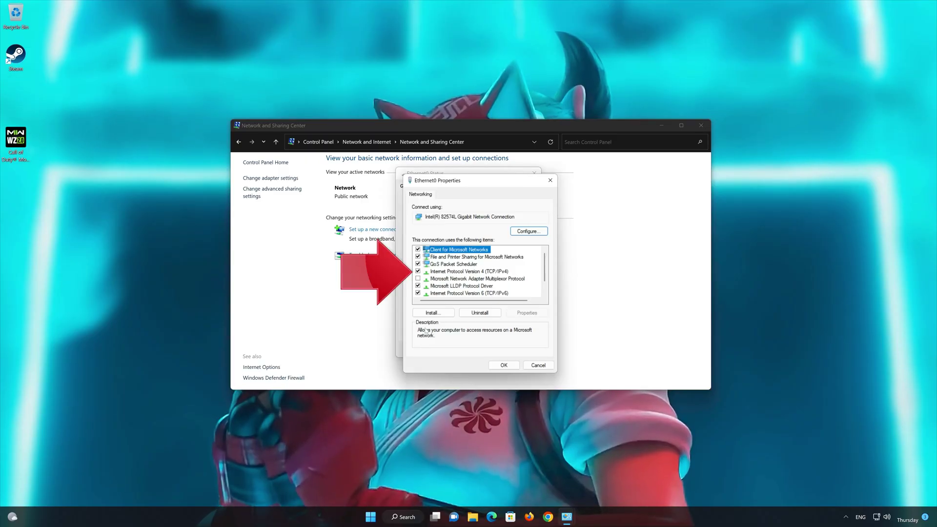
left_click(443, 272)
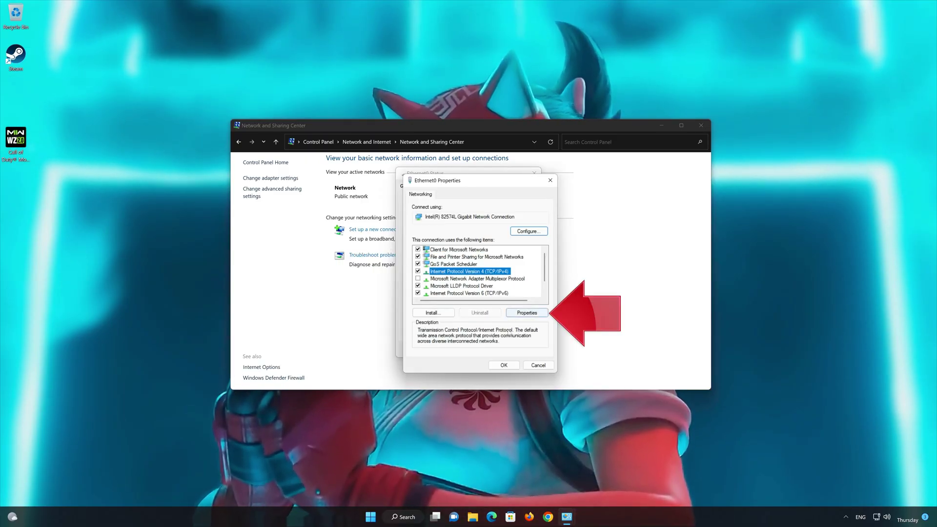
left_click(528, 314)
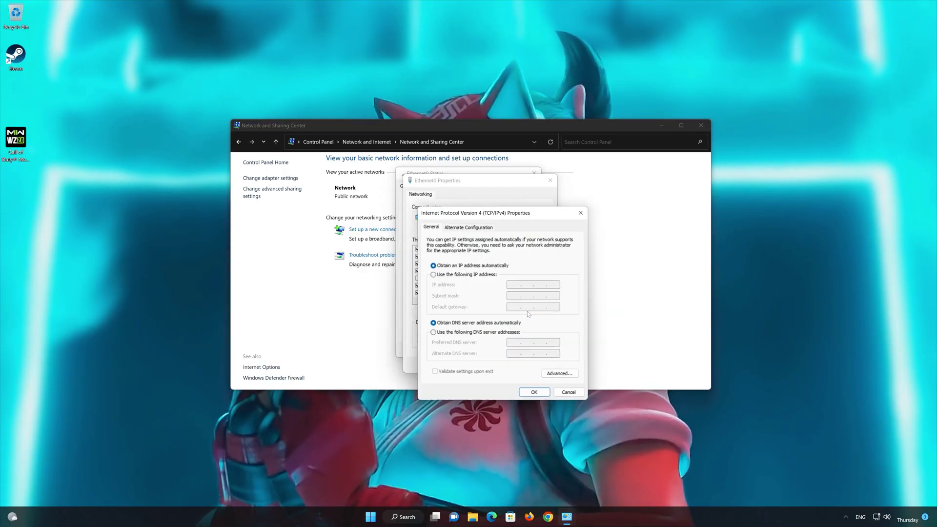
Enter DNS servers 8.8.8.8 and 8.8.4.4, save, and close the Ethernet0 dialogs.
left_click(433, 333)
type("8 . 8 .")
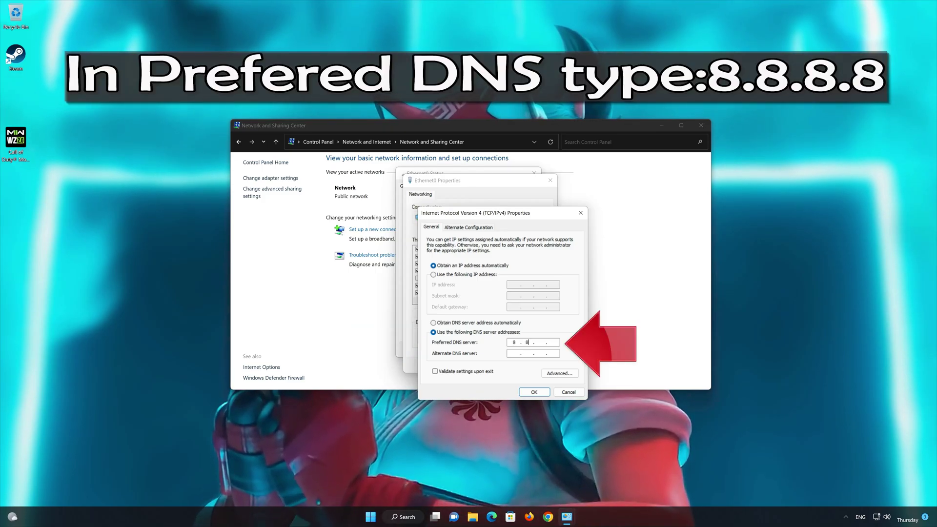
type(".8.")
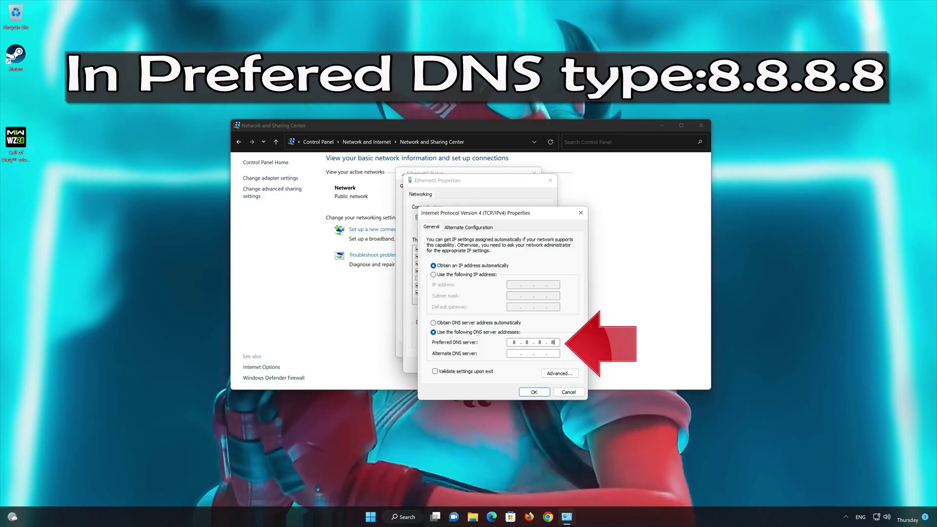
key("Tab")
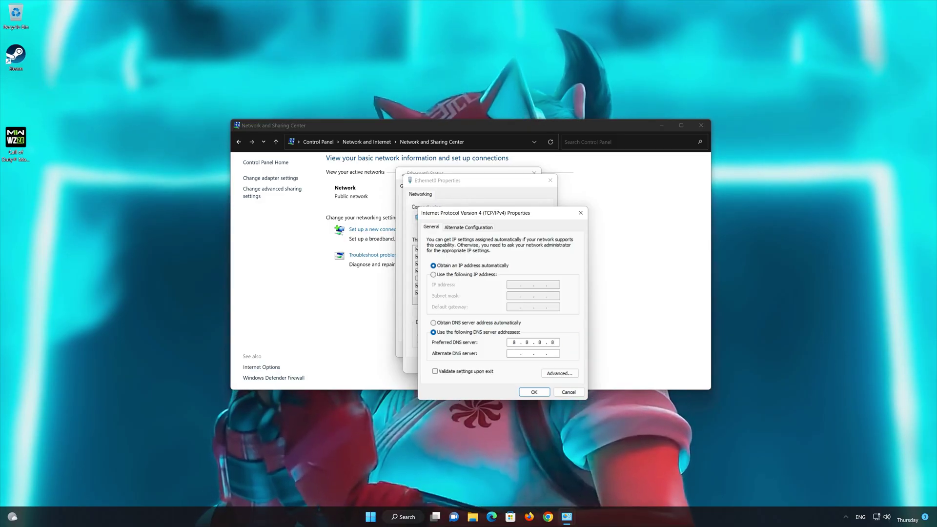
type("8 . 8 .")
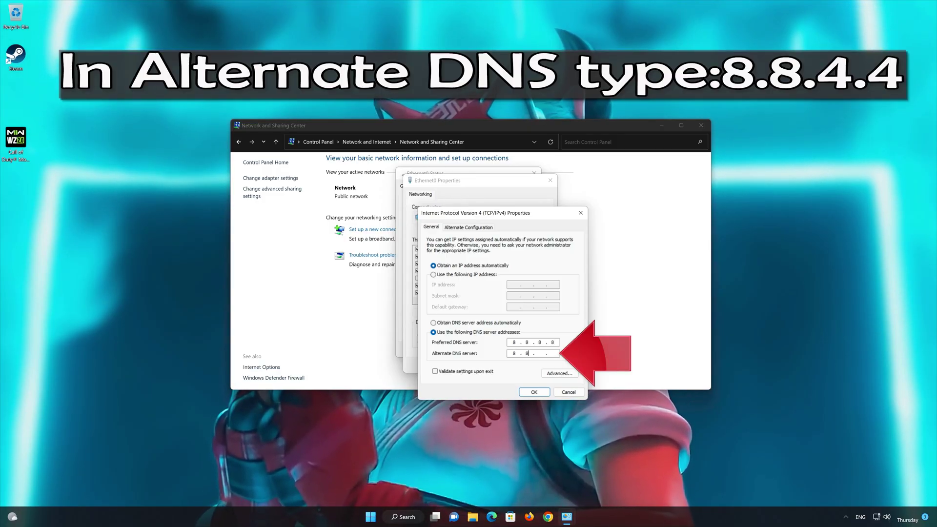
type(". 4 .")
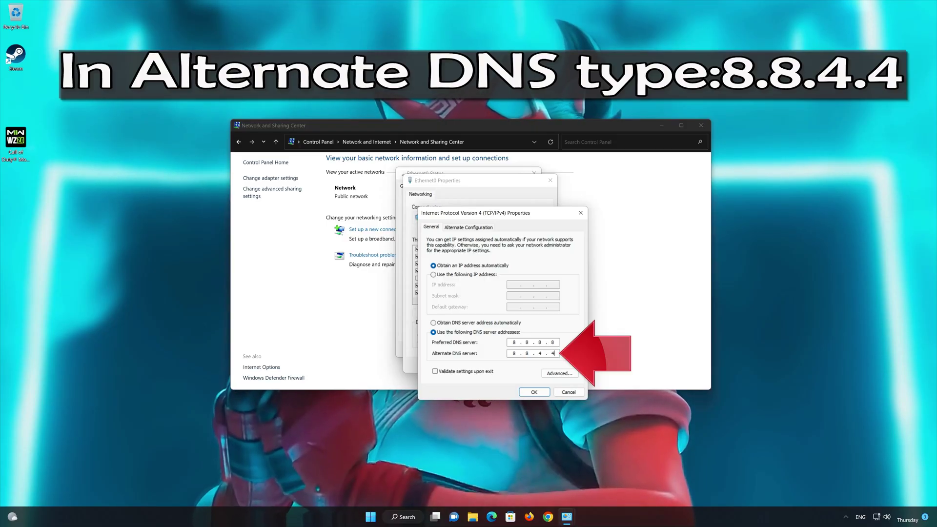
left_click(535, 392)
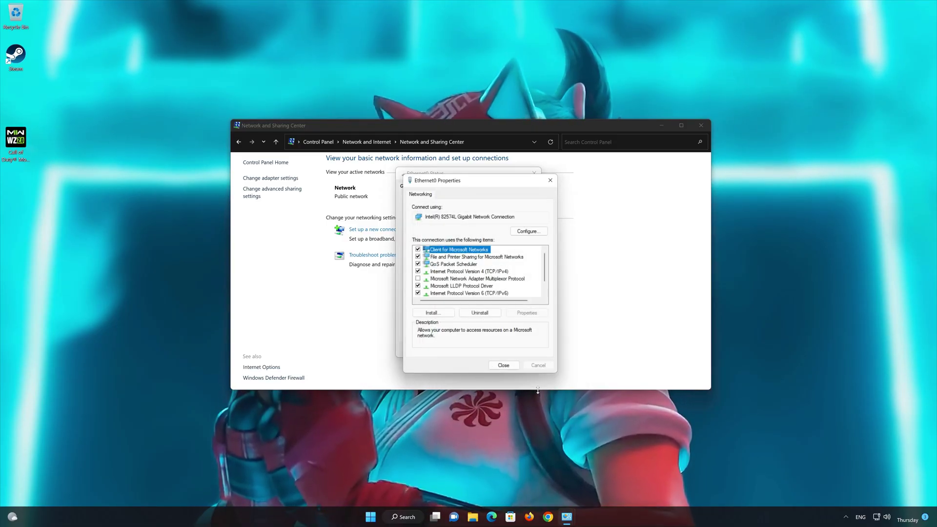
left_click(504, 365)
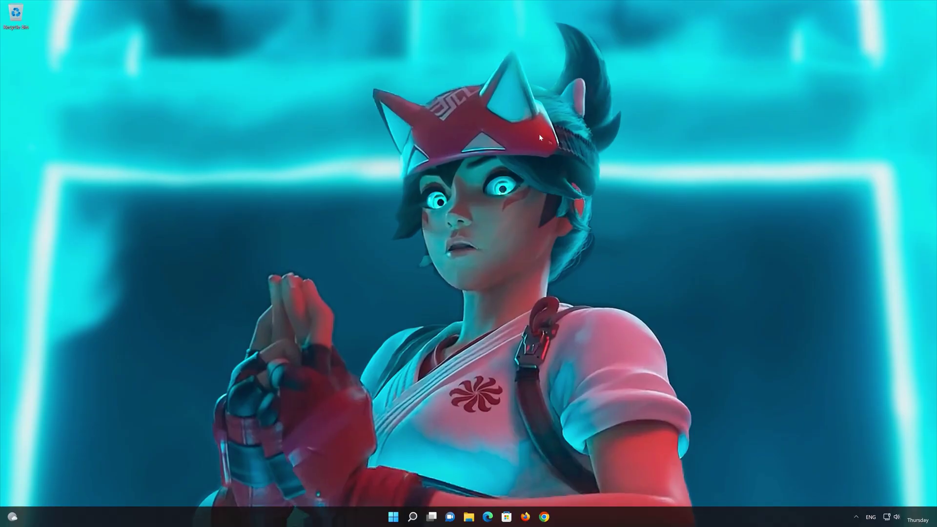
Launch Settings from Start and reach Advanced network settings under Network & internet.
left_click(392, 516)
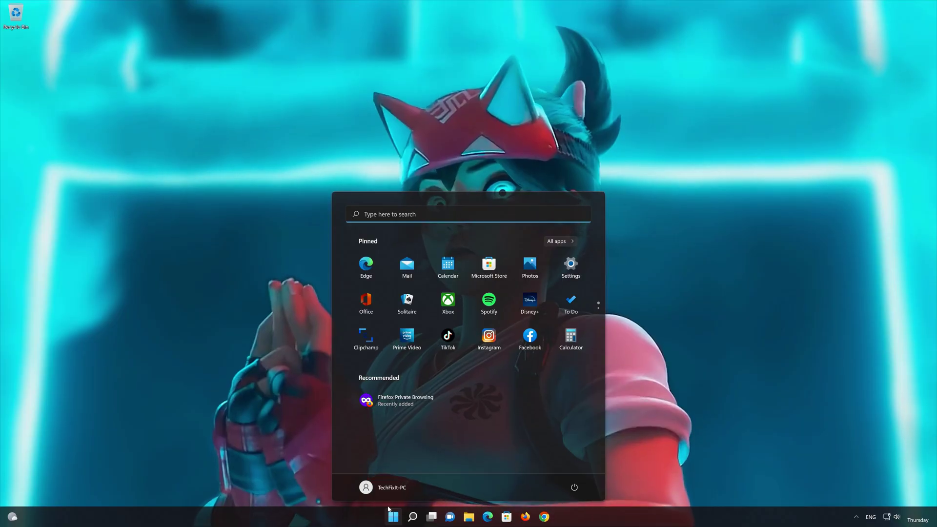
left_click(571, 269)
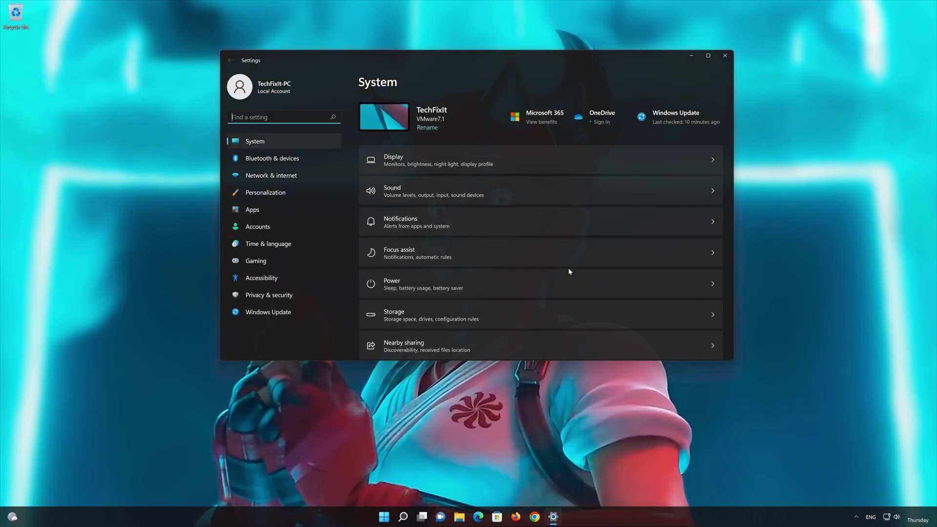
left_click(285, 178)
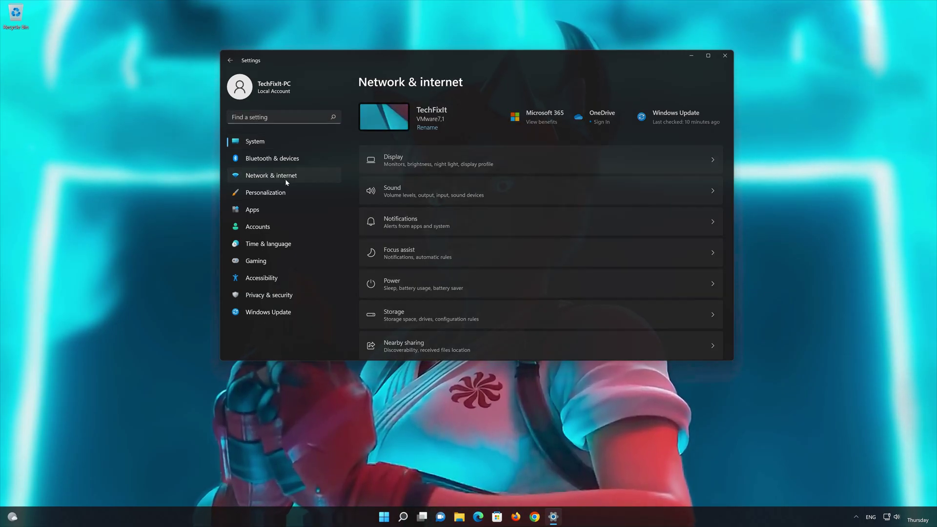
scroll(421, 201, "down", 1)
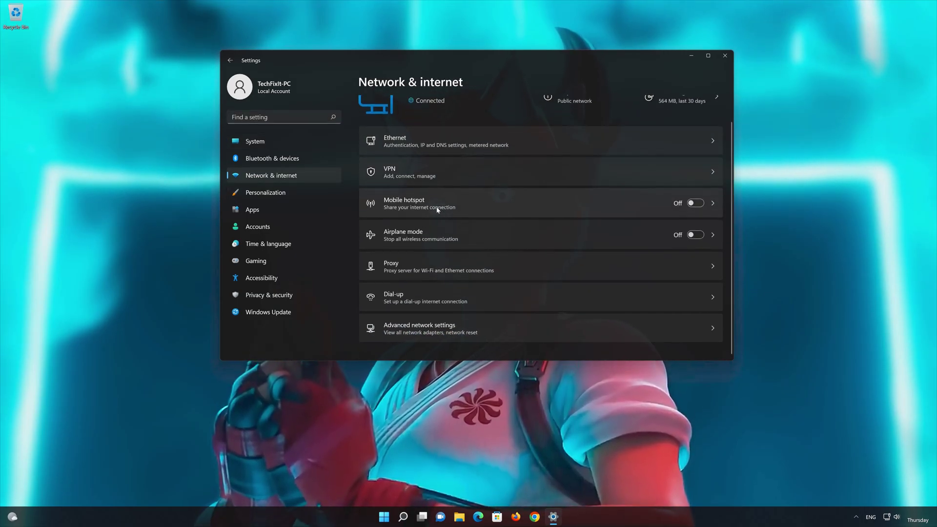
left_click(428, 334)
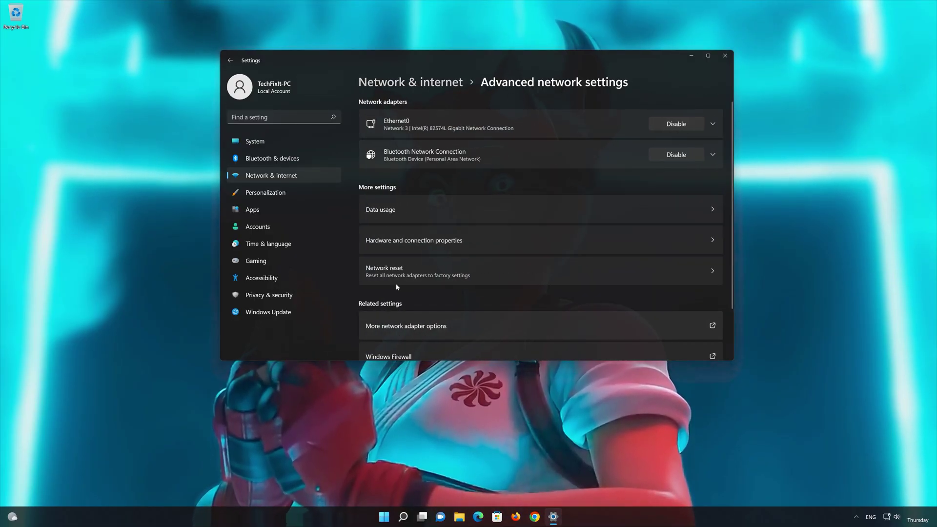
Confirm Network reset for all adapters, dismiss the sign-out warning, and bring up power options.
left_click(434, 272)
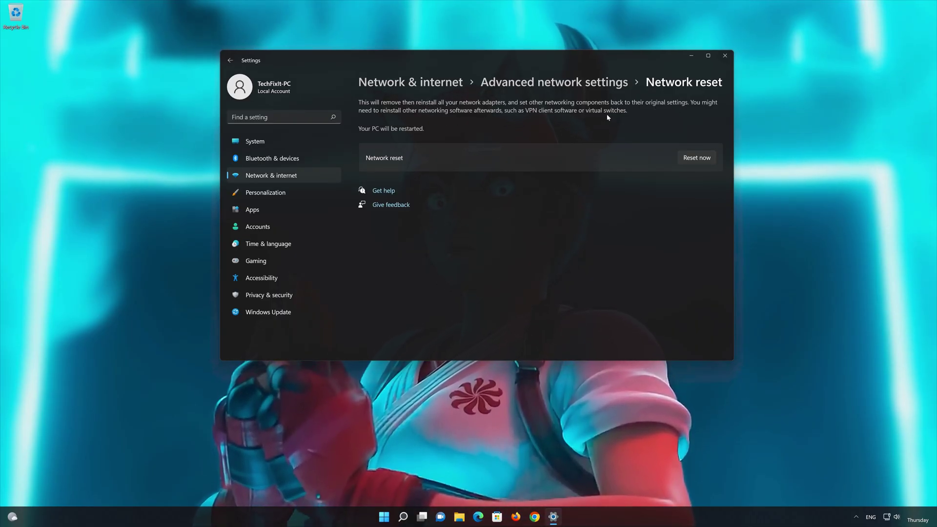
left_click(706, 158)
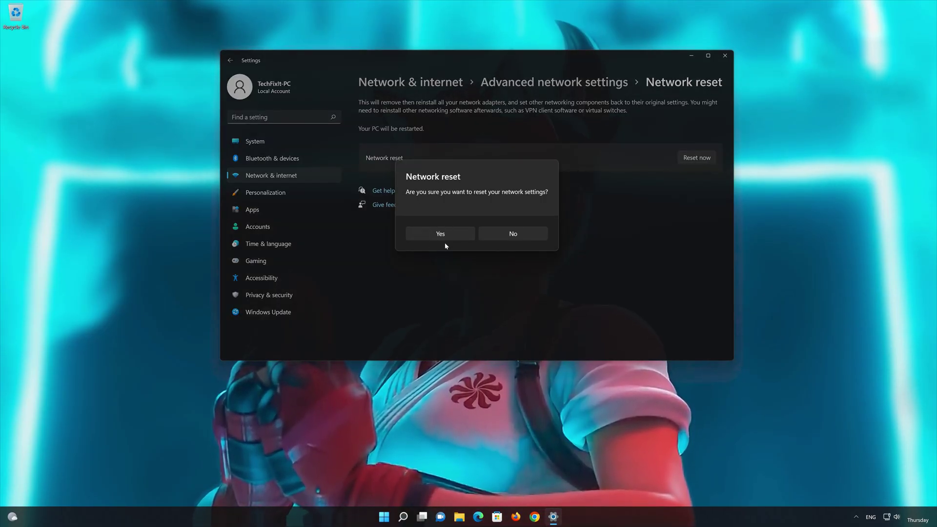
left_click(439, 234)
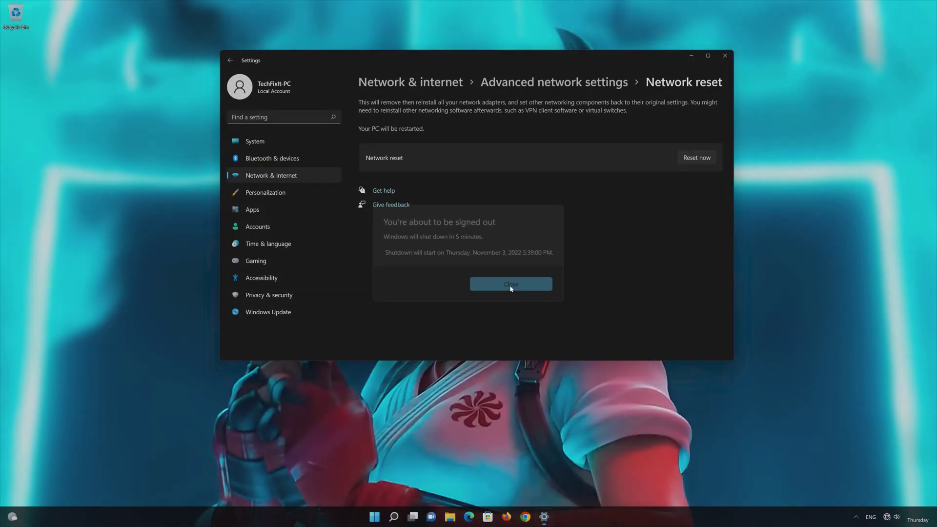
left_click(513, 286)
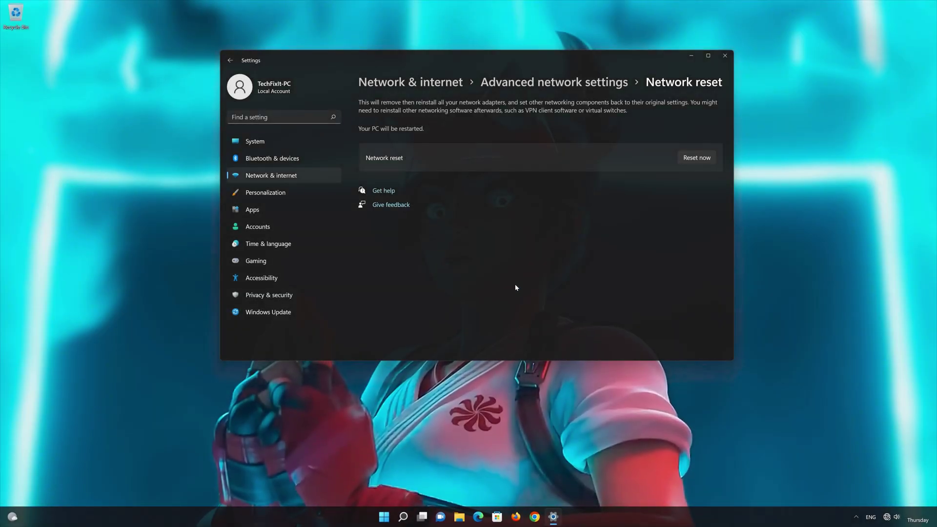
left_click(725, 57)
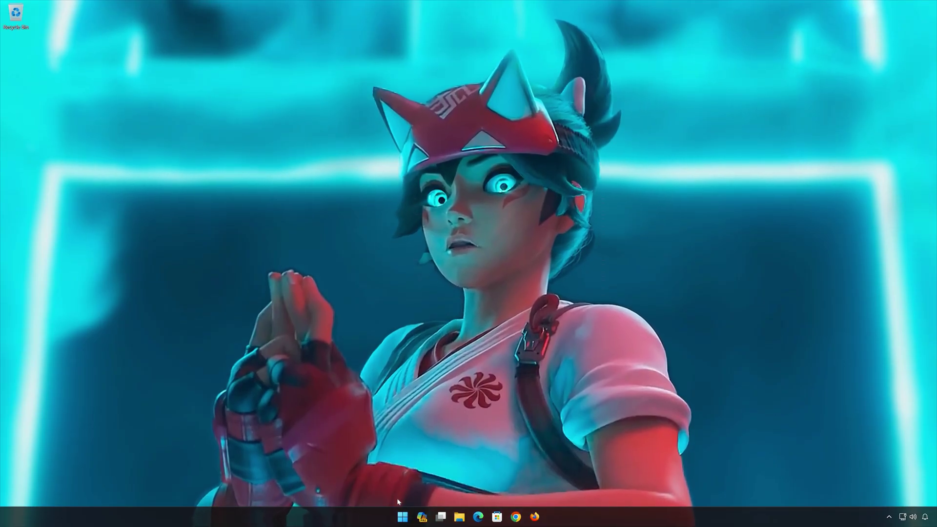
Launch Command Prompt as administrator from a Start search for cmd, approving the UAC prompt.
left_click(403, 514)
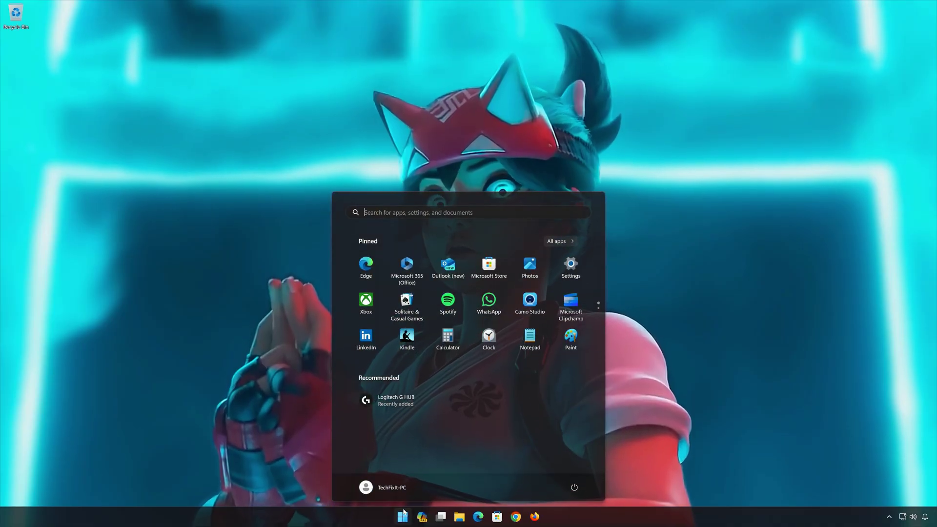
type("cmd")
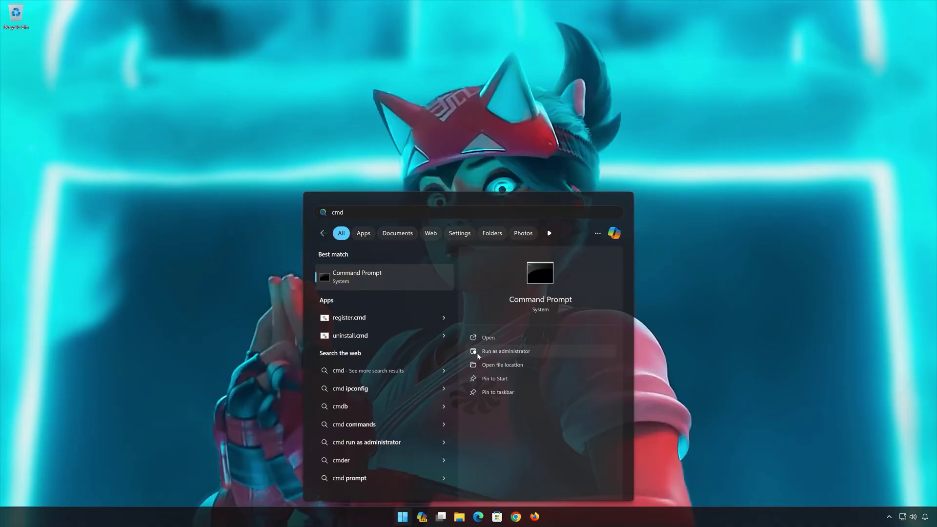
left_click(550, 352)
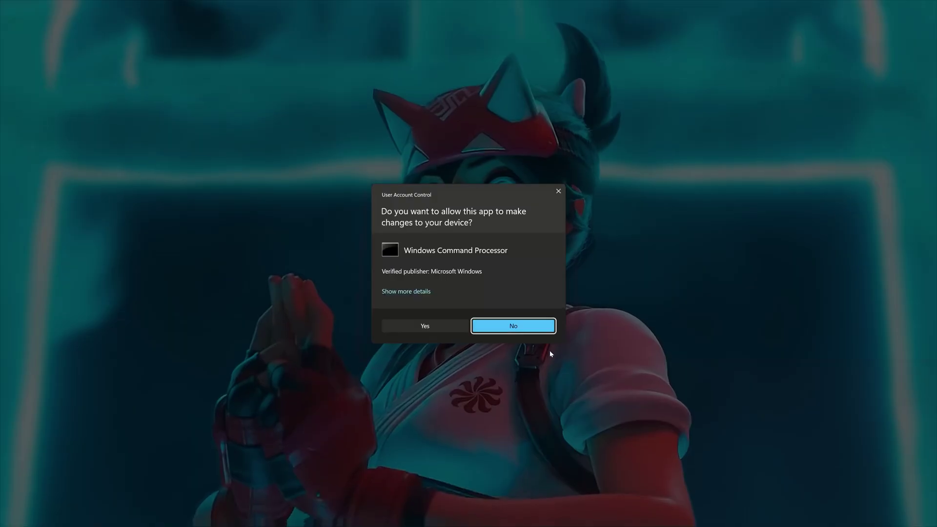
left_click(427, 327)
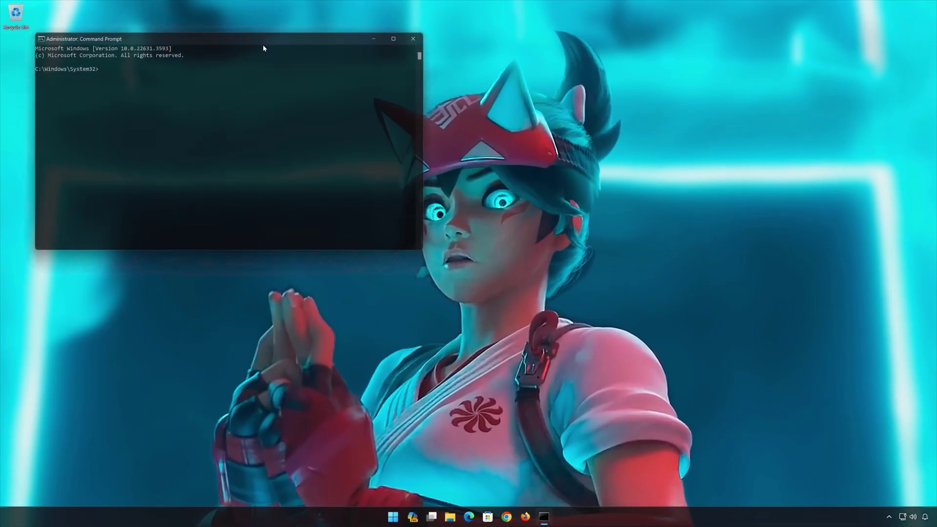
Centre the Command Prompt window and run ipconfig /release, leaving ipconfig /renew typed.
left_click_drag(265, 42, 513, 110)
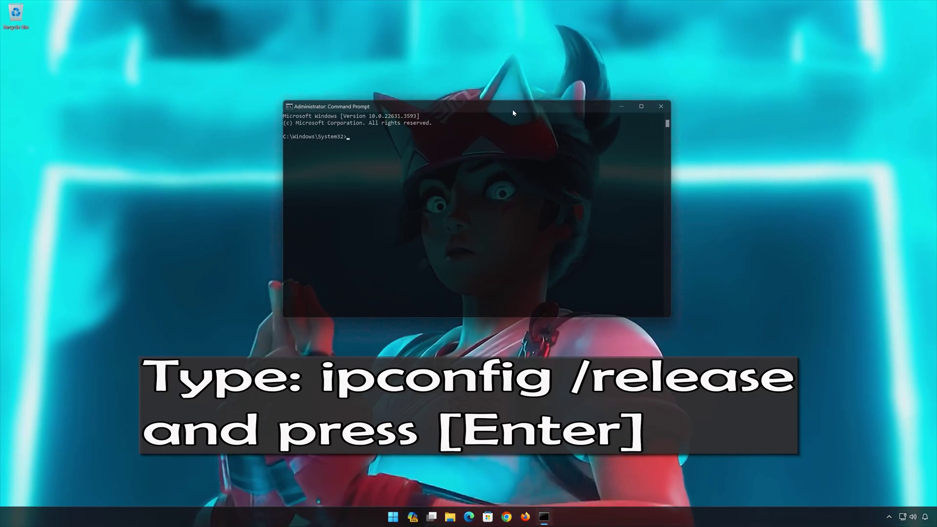
type("ip")
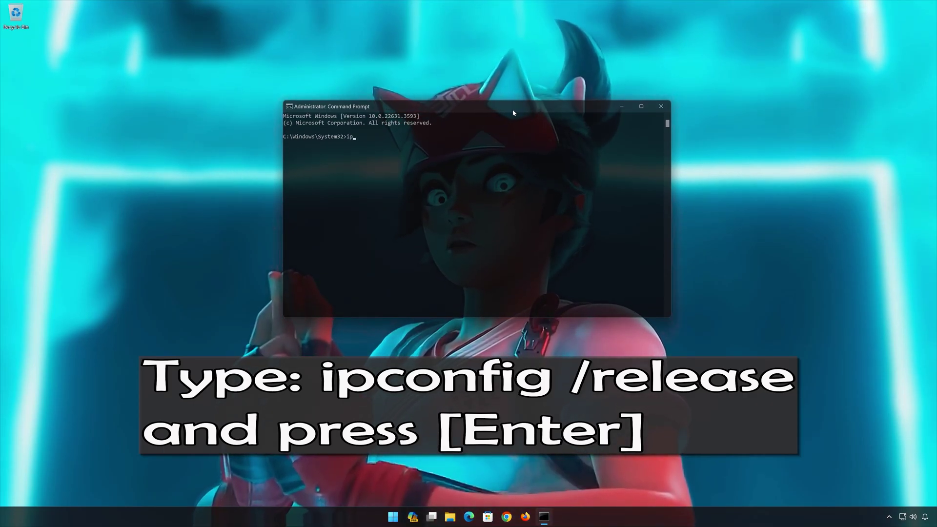
type("conf")
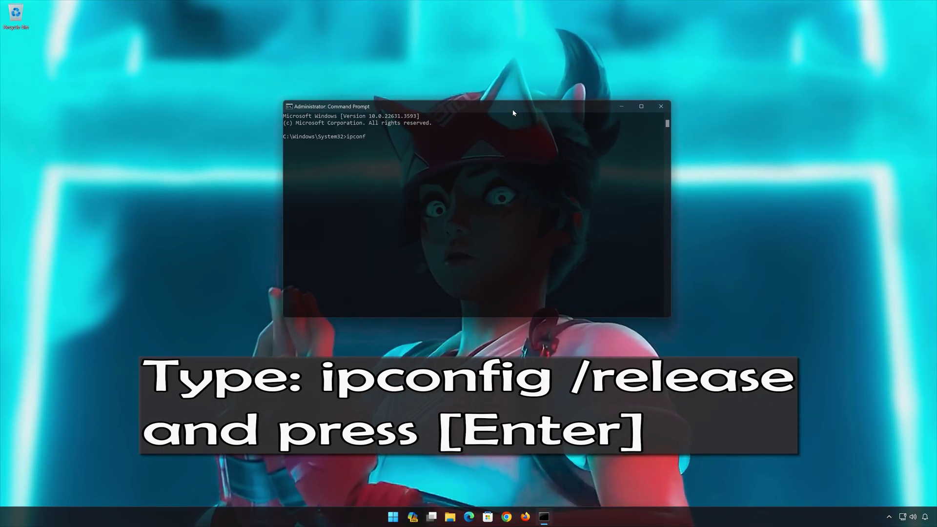
type("ig")
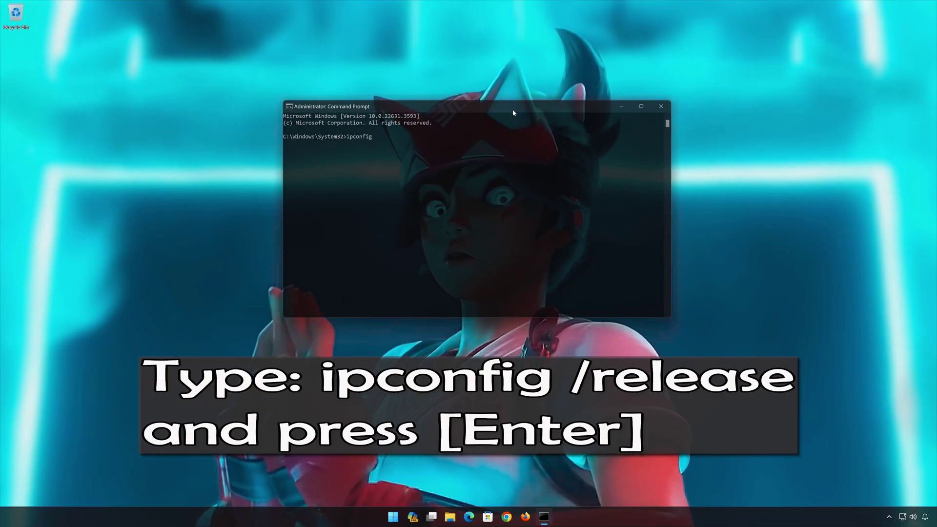
type(" /re")
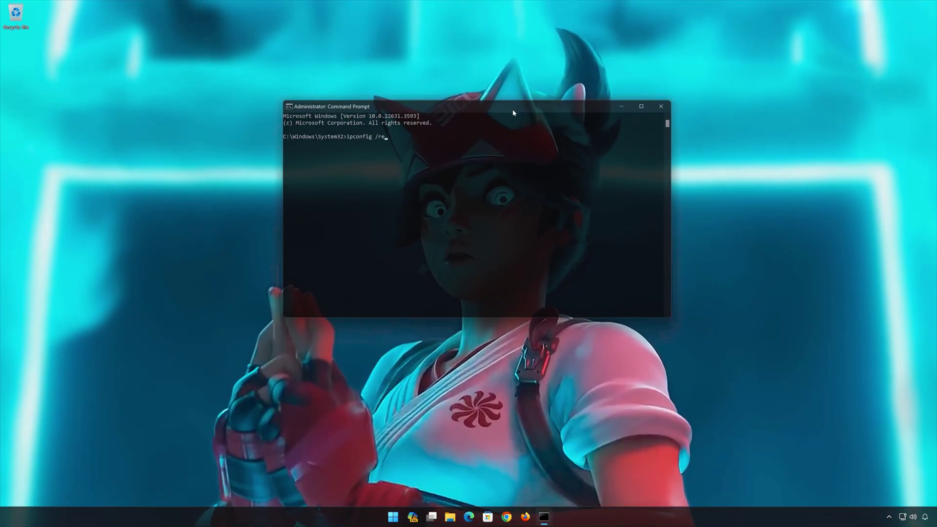
type("lease")
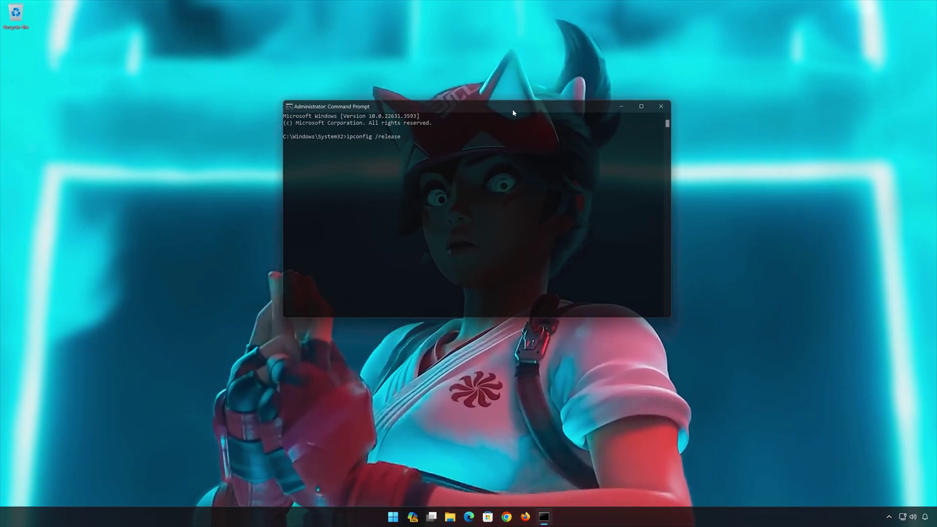
key("Return")
type("ip")
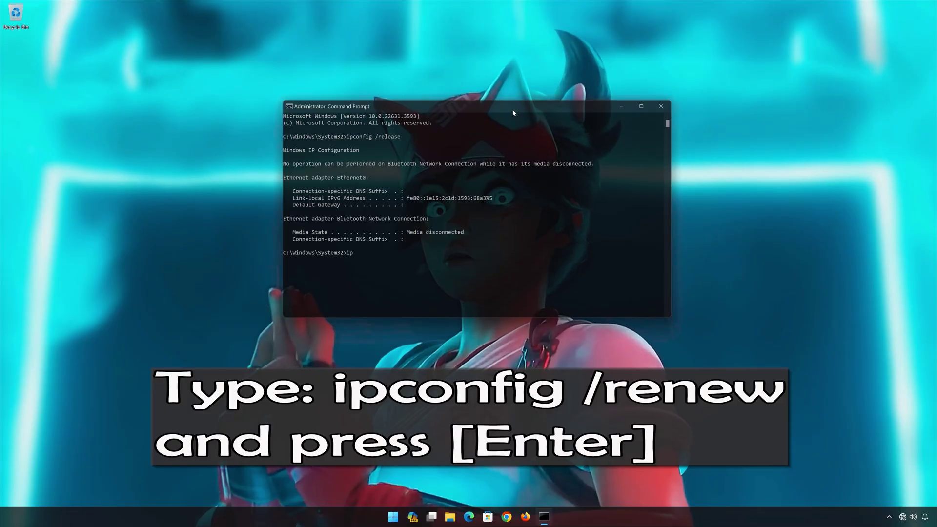
type("config /renew")
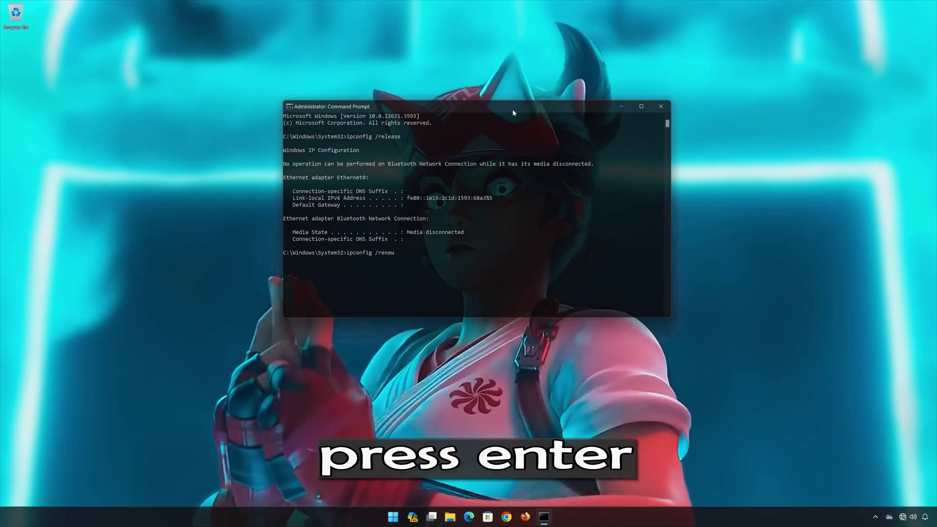
Run ipconfig /renew and ipconfig /flushdns, then exit the administrator prompt.
key("Return")
type("ipconfig /")
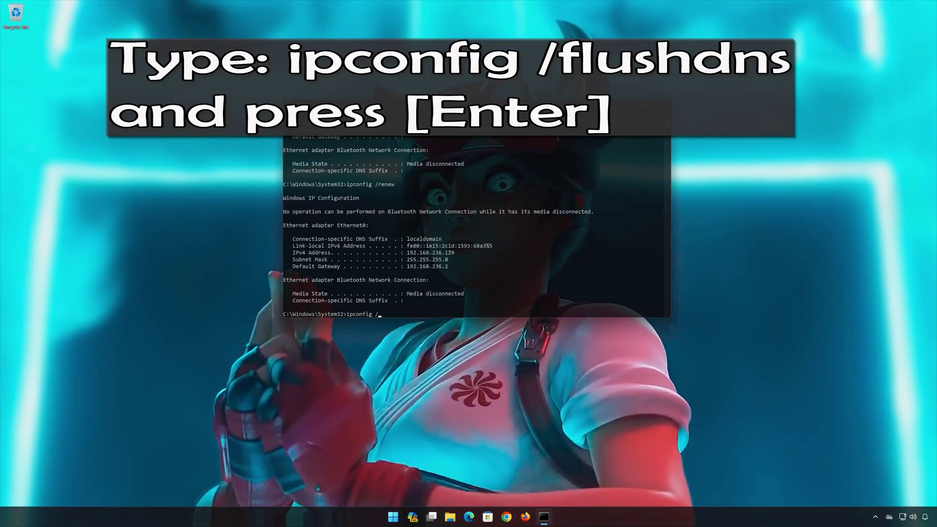
type("flush")
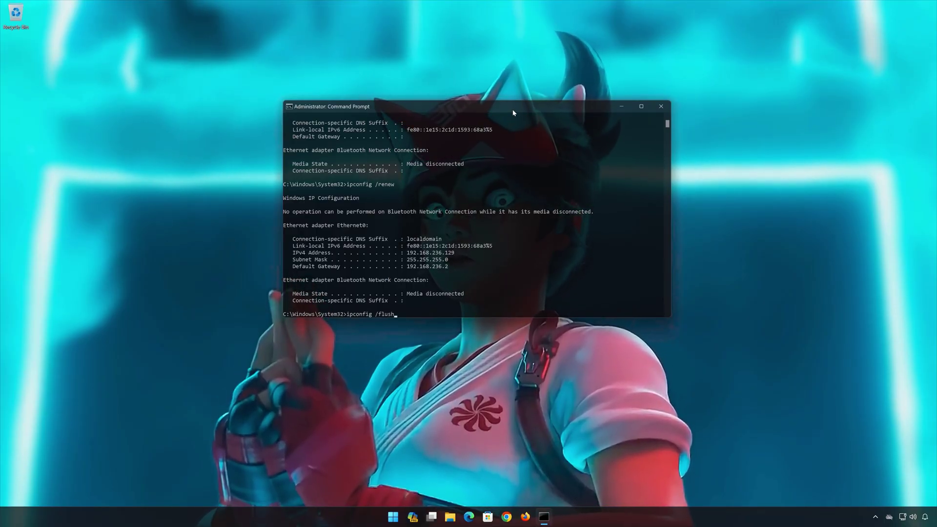
type("dns")
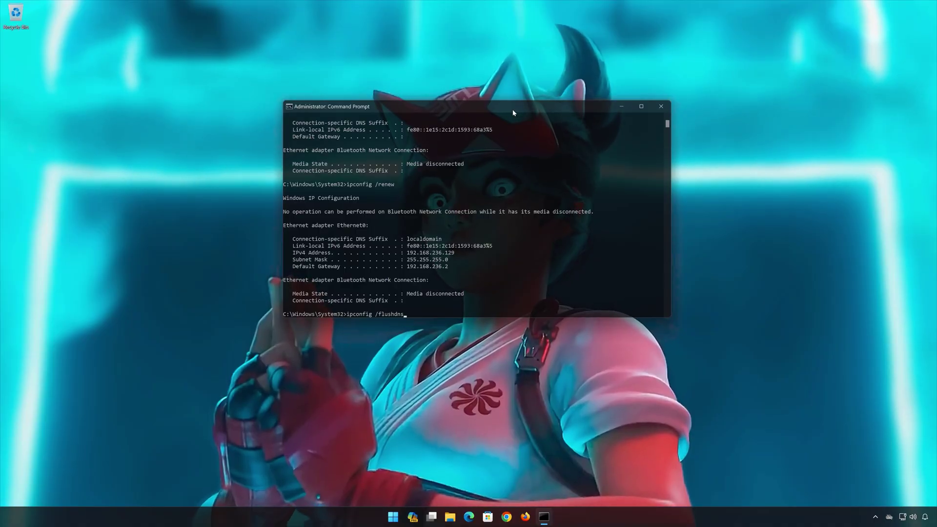
key("Return")
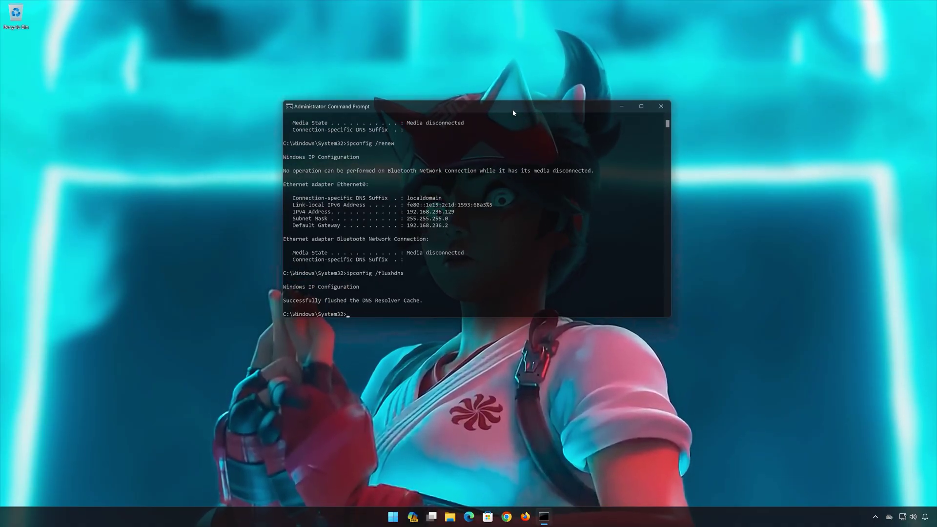
type("exit")
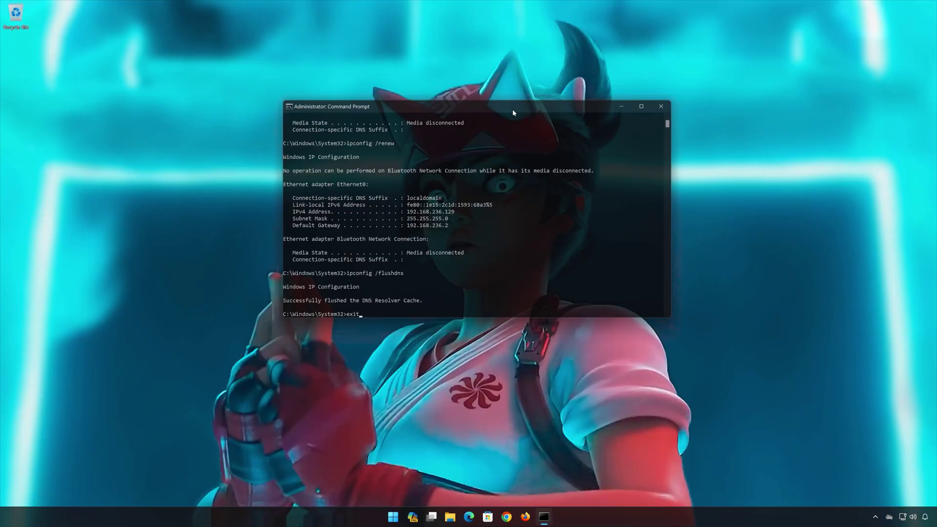
key("Return")
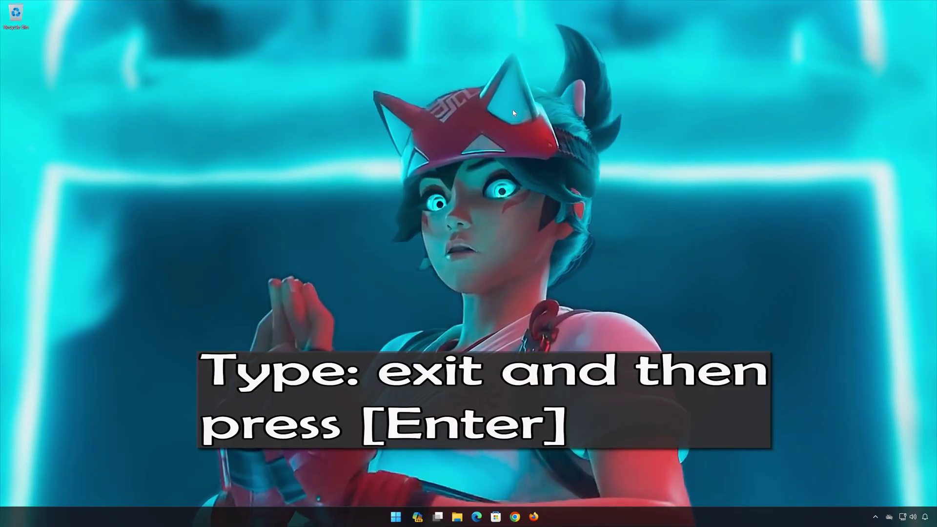
Launch the Settings app from the Start menu's pinned apps.
left_click(402, 517)
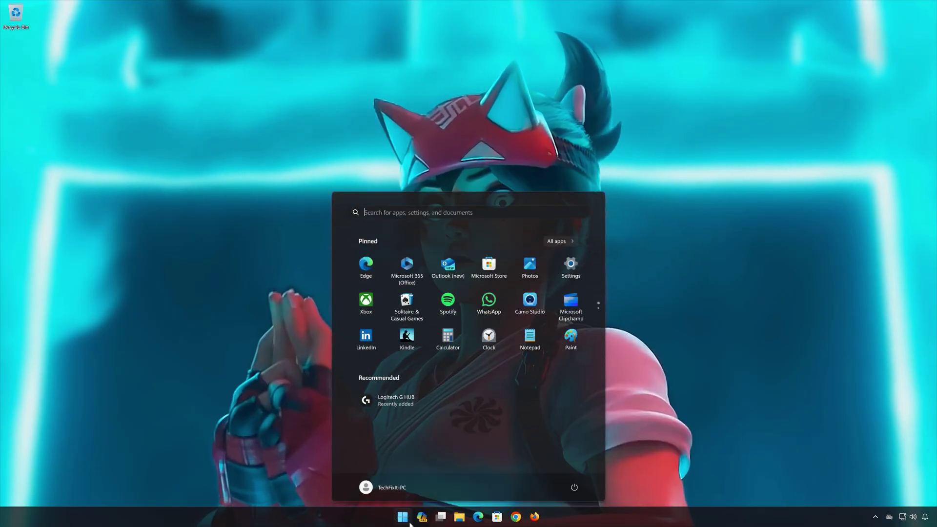
left_click(573, 489)
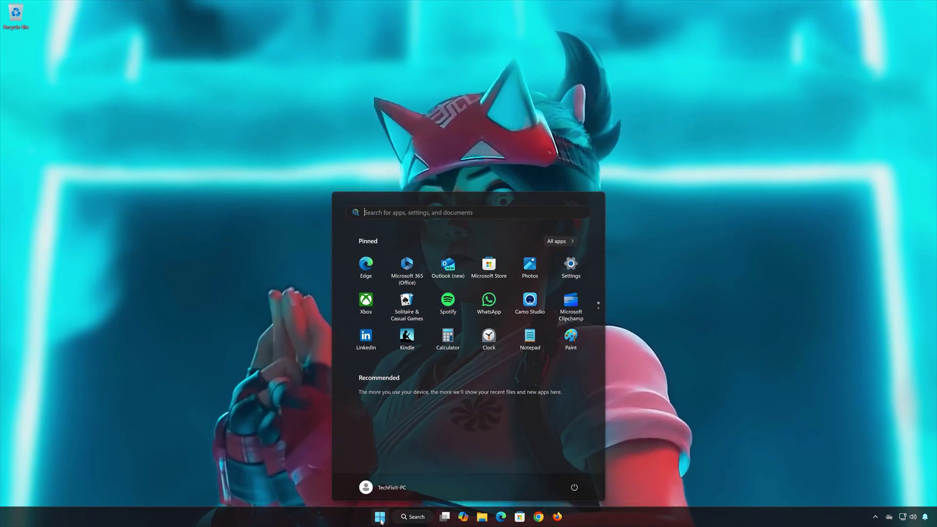
left_click(570, 267)
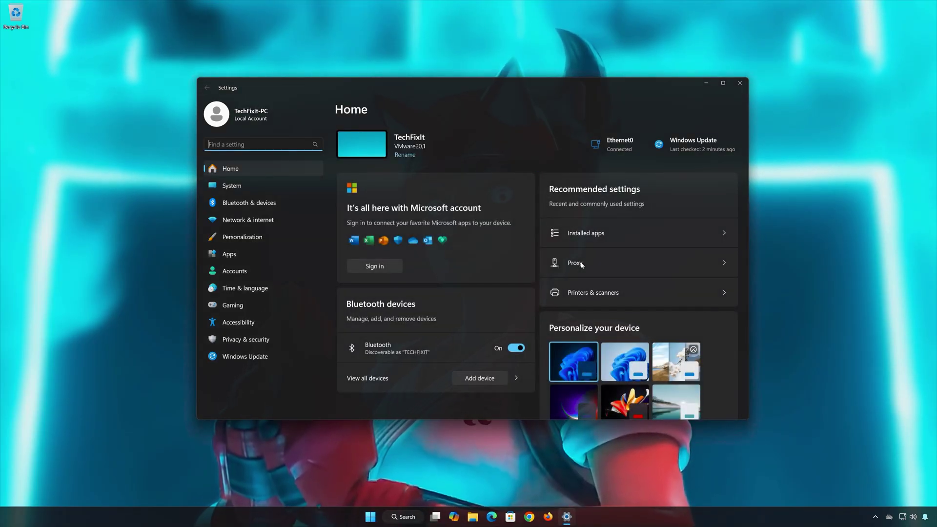
Go to the Proxy page under Network & internet.
left_click(249, 221)
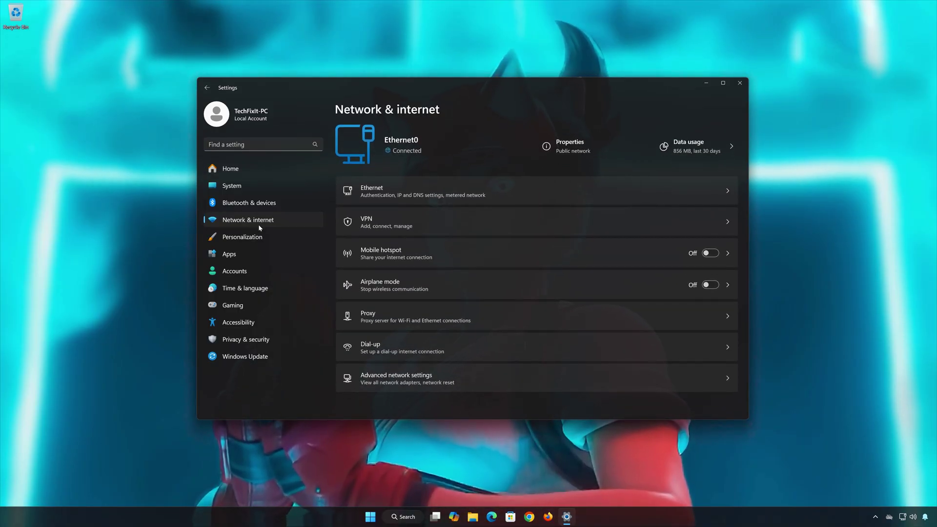
left_click(411, 320)
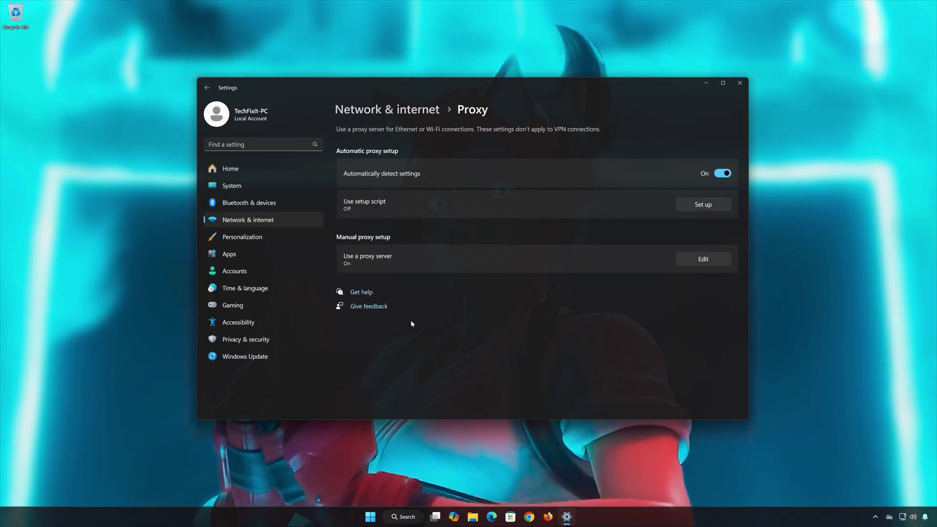